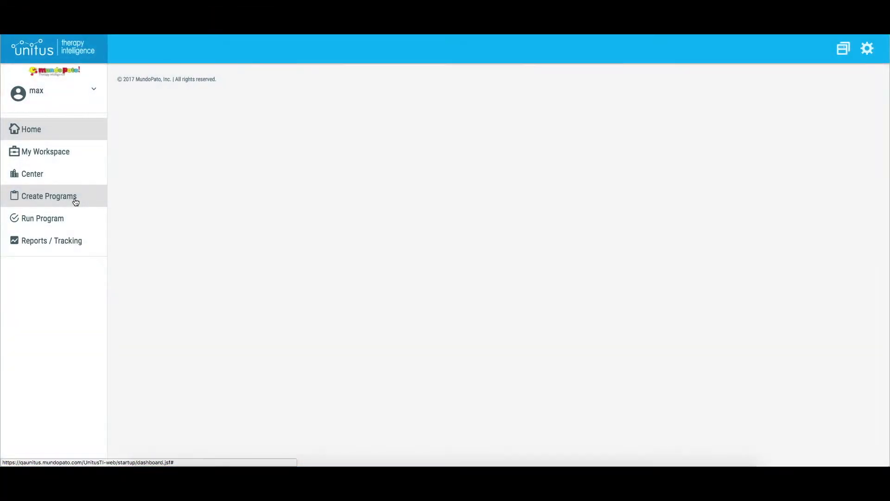
# - Open the Program Templates catalog and page through its list to page 3
pyautogui.click(90, 239)
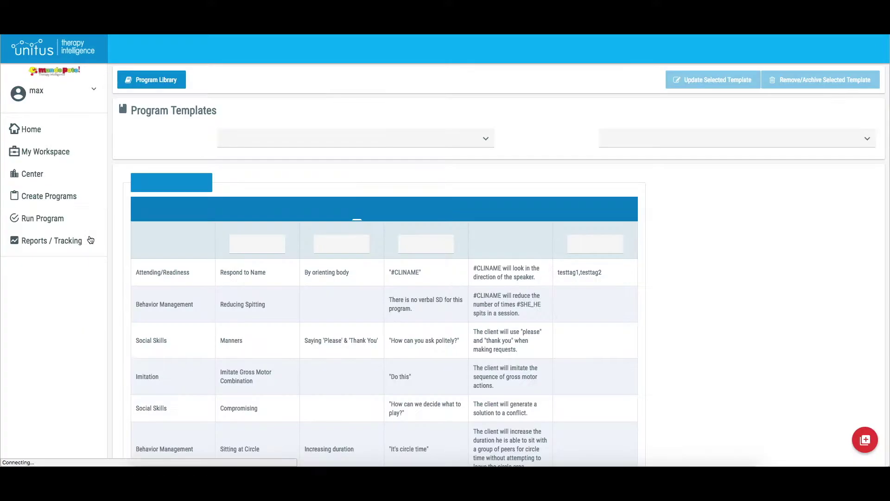
pyautogui.click(368, 211)
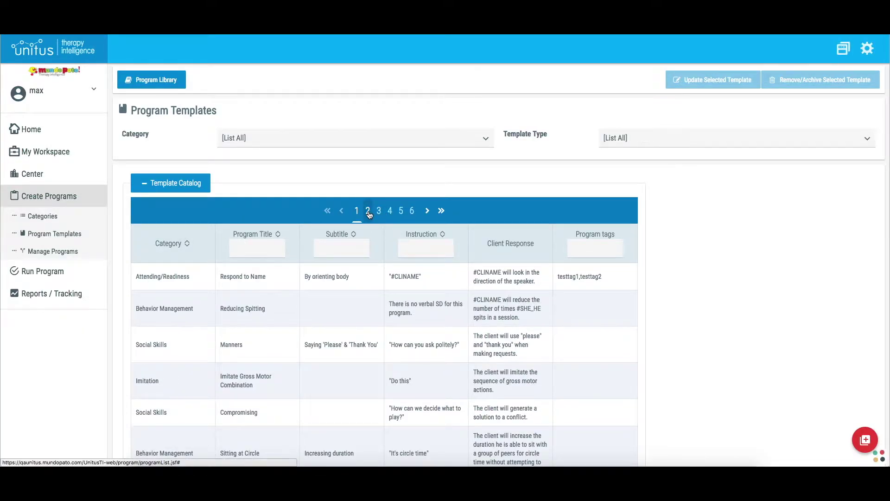
pyautogui.click(379, 211)
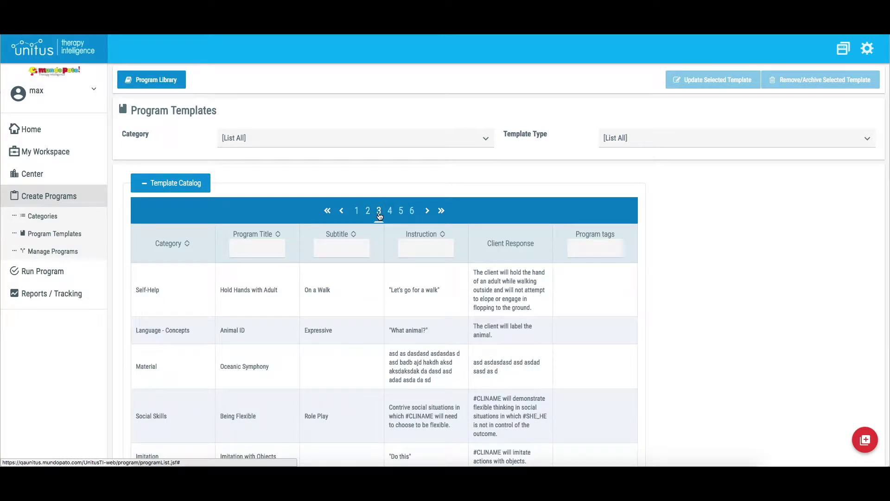
# - Filter the template catalog to the Language - Concepts category
pyautogui.click(254, 140)
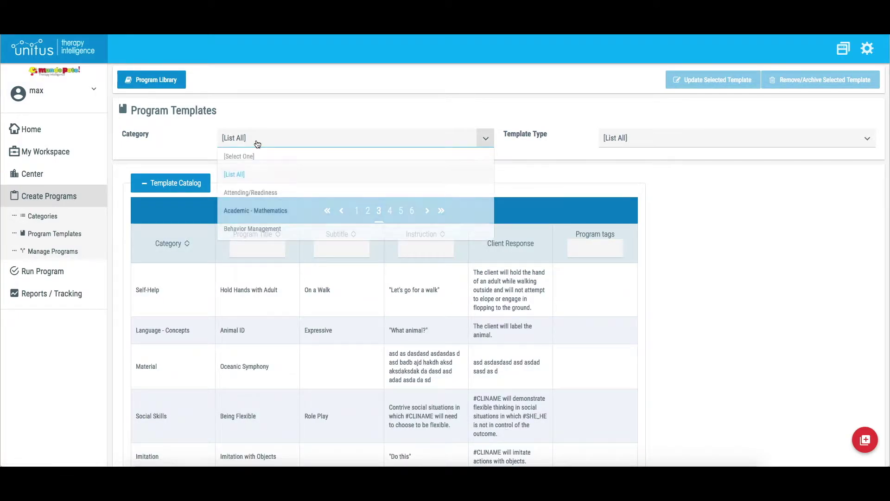
pyautogui.scroll(-1, 272, 207)
pyautogui.scroll(-1, 272, 206)
pyautogui.click(277, 177)
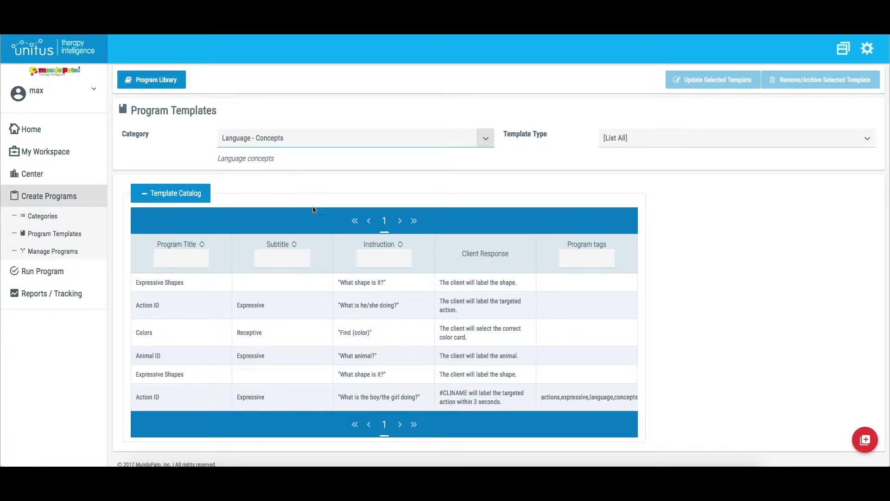
# - Filter templates by the 'actions' program tag and open the Action ID template's details
pyautogui.click(177, 264)
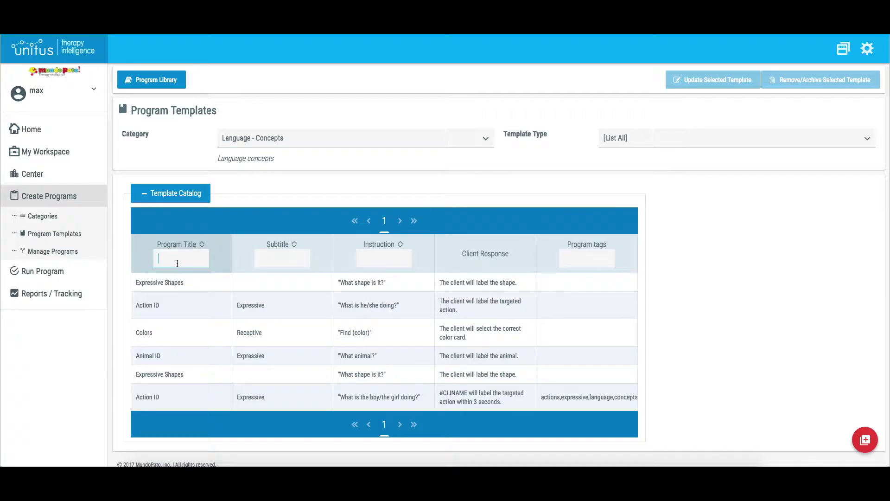
pyautogui.write('action')
pyautogui.press('BackSpace')
pyautogui.press('BackSpace')
pyautogui.press('BackSpace')
pyautogui.press('BackSpace')
pyautogui.press('BackSpace')
pyautogui.press('BackSpace')
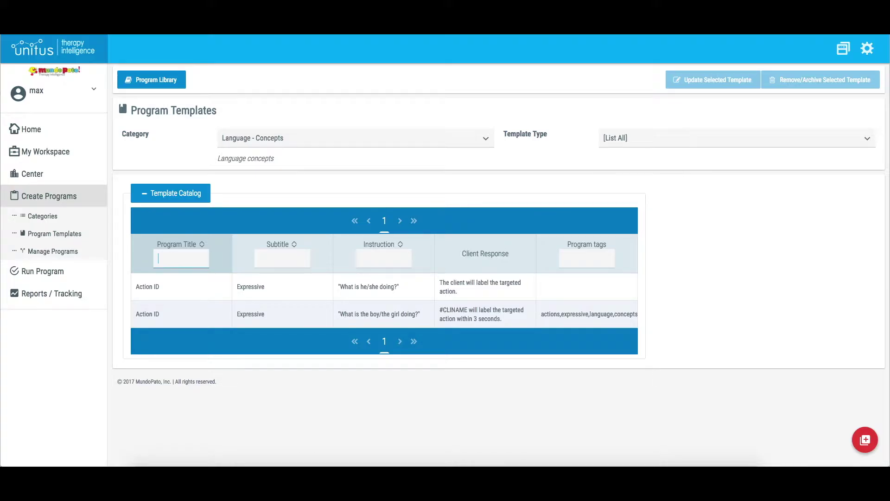
pyautogui.click(570, 263)
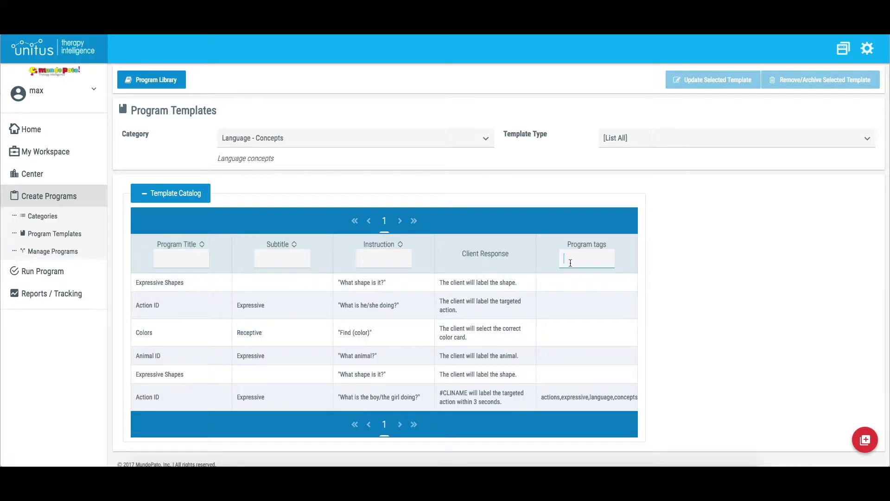
pyautogui.write('actions')
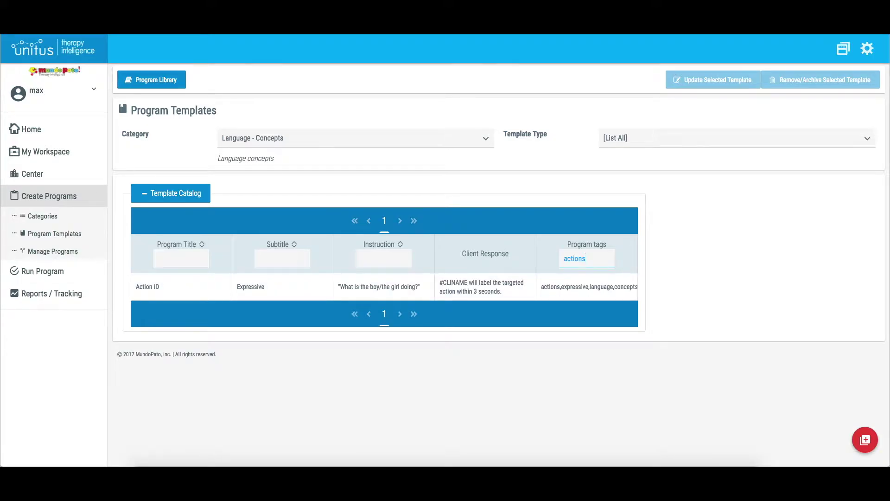
pyautogui.click(478, 284)
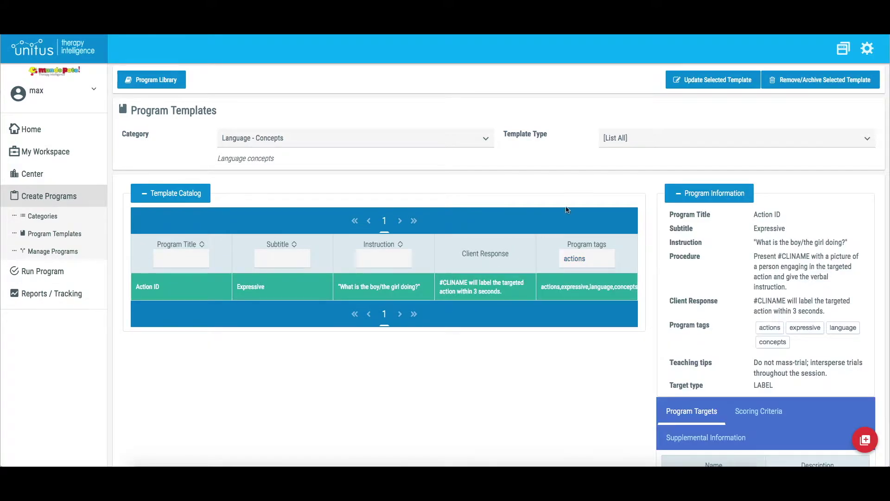
# - Edit Action ID, appending 'Intersperse known targets with current target.' to its procedure
pyautogui.click(705, 81)
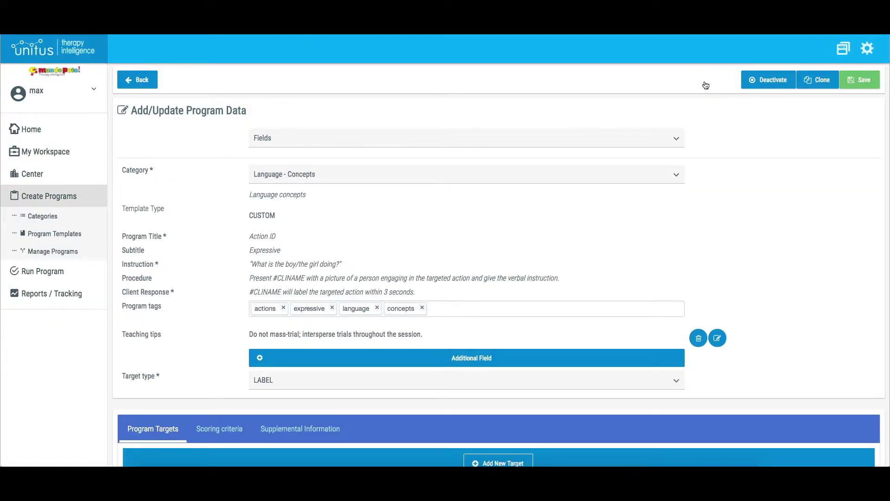
pyautogui.click(475, 279)
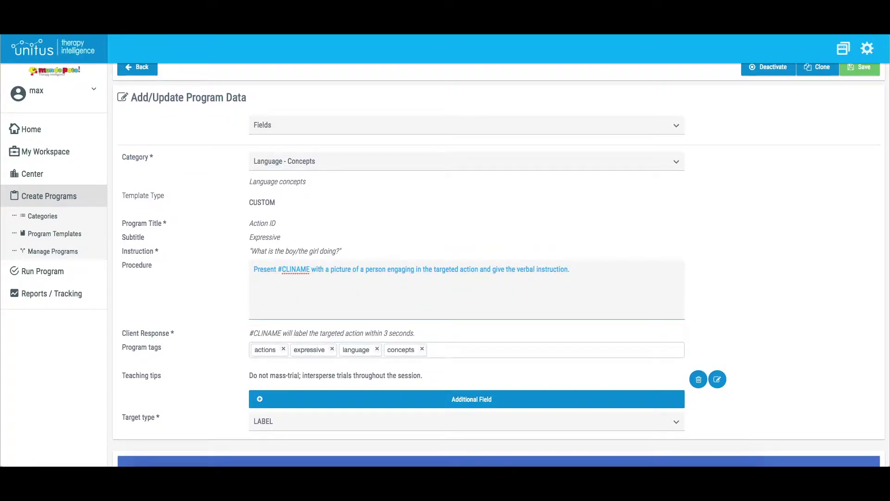
pyautogui.write('Intersperse known tergets with cu')
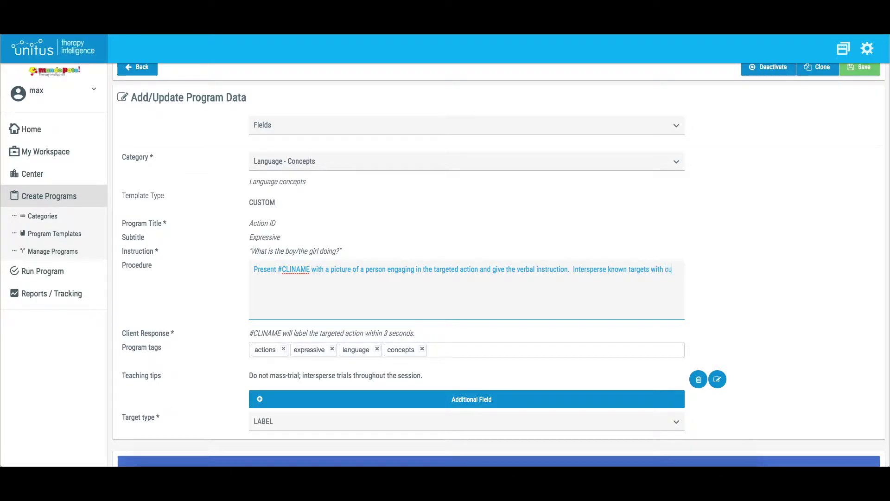
pyautogui.write('rrent target.')
pyautogui.click(700, 293)
pyautogui.scroll(-2, 701, 293)
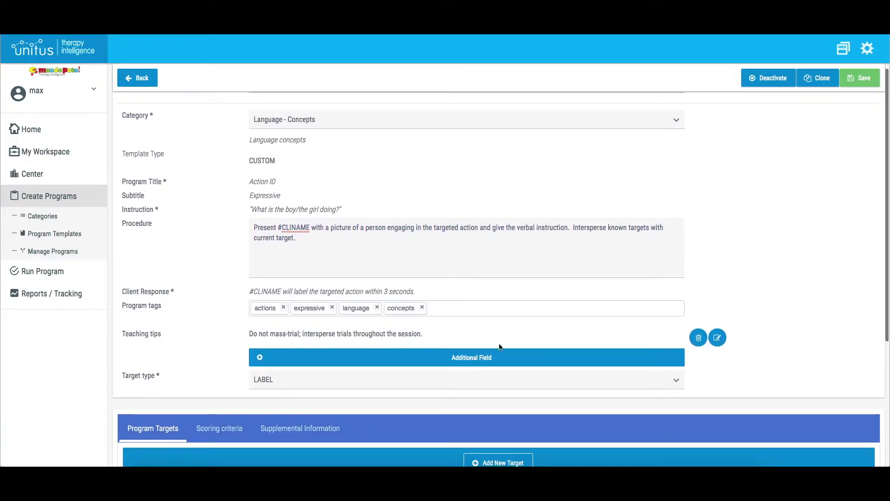
# - Add a 'Reinforcement strategy' field: 'Maintain a thick reinforcement schedule until client demonstrates skill consistently'
pyautogui.click(484, 356)
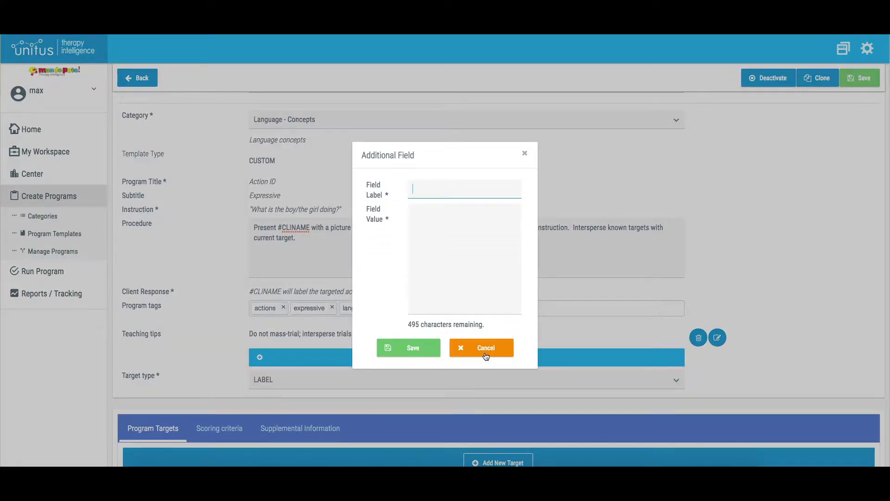
pyautogui.write('Reinforcement strategy')
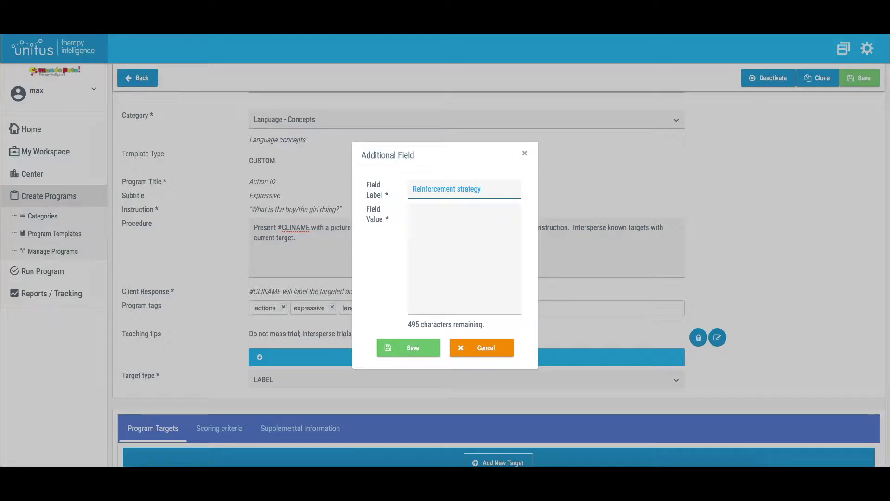
pyautogui.click(412, 213)
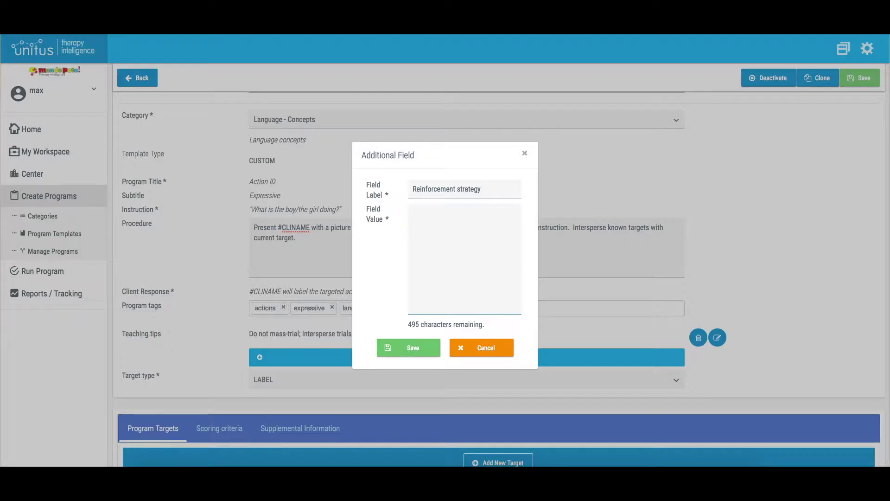
pyautogui.write('Maintain a thick reinforcement schedule u')
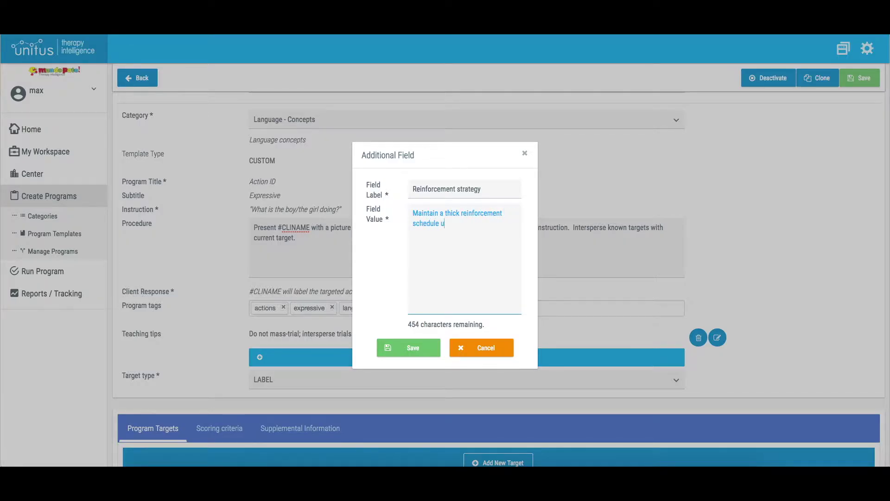
pyautogui.write('ntil client demonstrates skill cons')
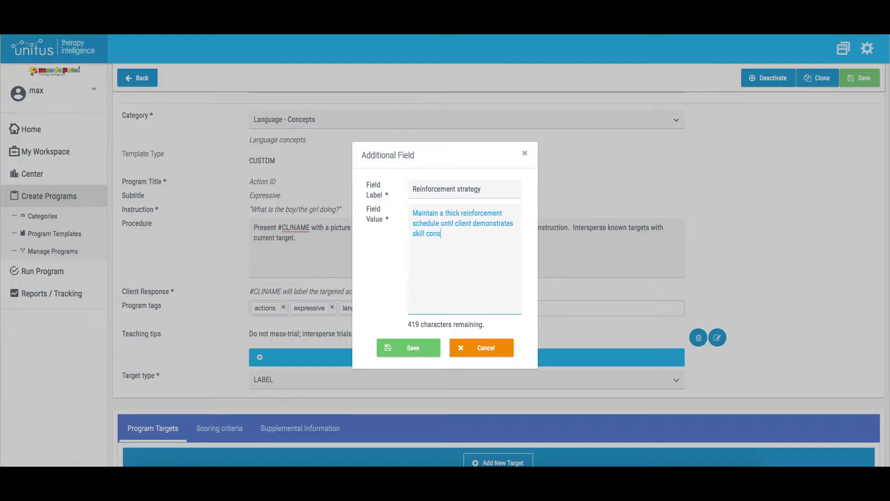
pyautogui.write('istently.')
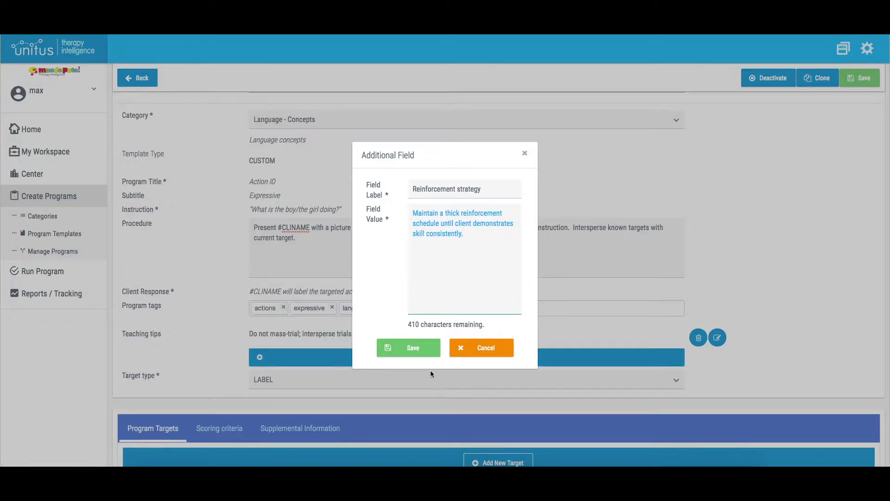
pyautogui.click(427, 348)
# - Add a new program target named 'Climbing' to Action ID
pyautogui.scroll(-5, 427, 350)
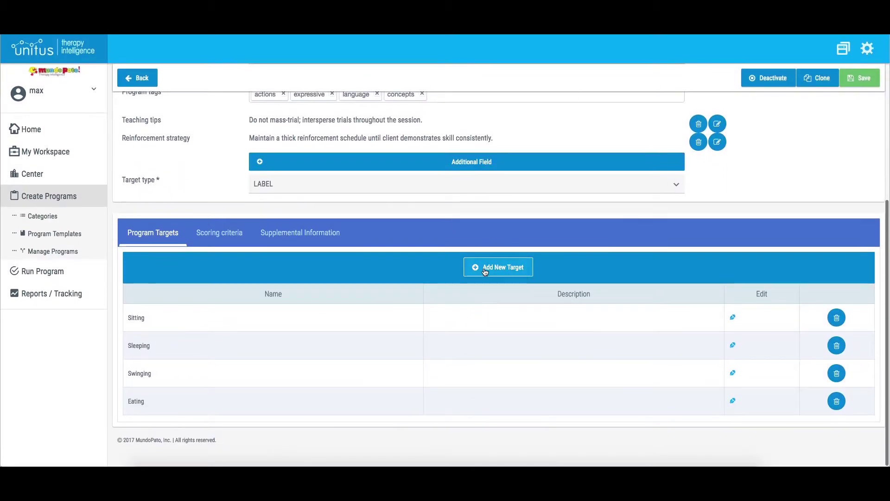
pyautogui.click(485, 271)
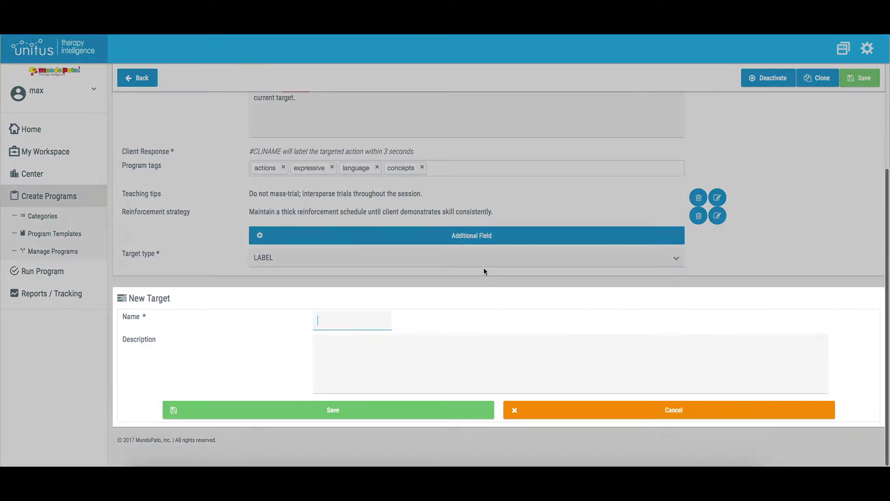
pyautogui.write('Climbing')
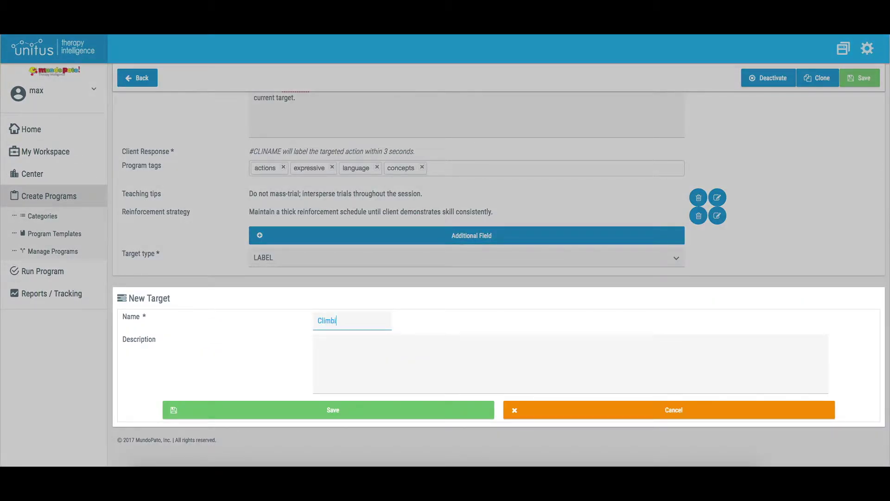
pyautogui.click(407, 414)
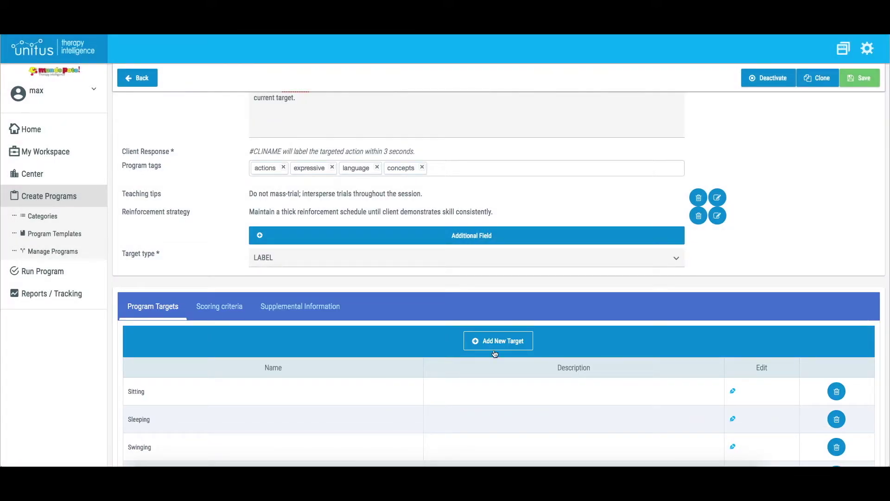
# - Deactivate the Action ID program, confirming, then reactivate it with confirmation
pyautogui.click(769, 81)
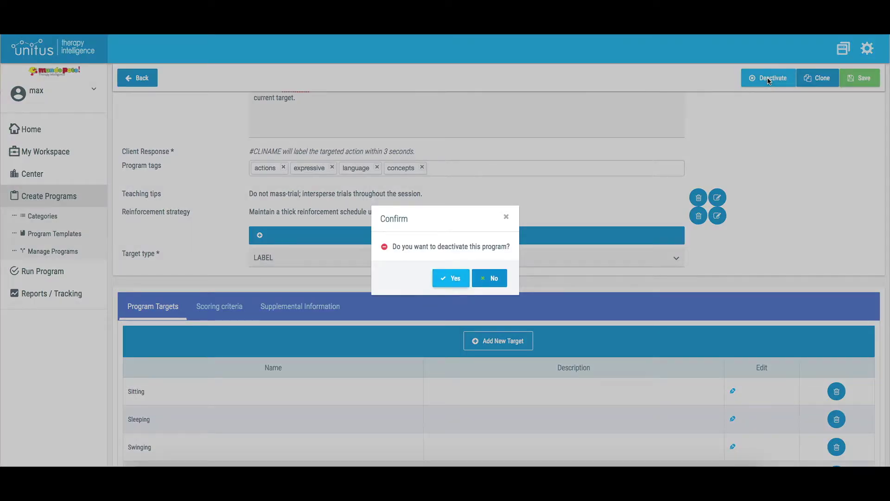
pyautogui.click(453, 279)
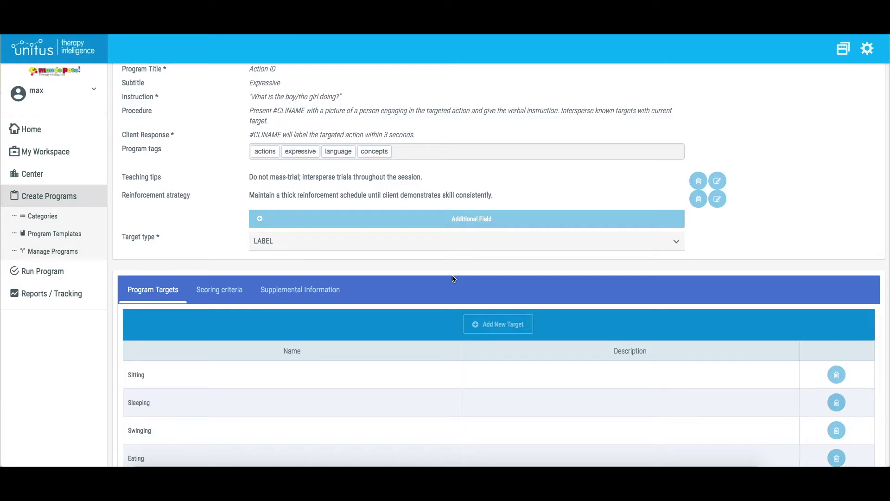
pyautogui.scroll(-1, 454, 279)
pyautogui.scroll(1, 454, 279)
pyautogui.scroll(3, 599, 222)
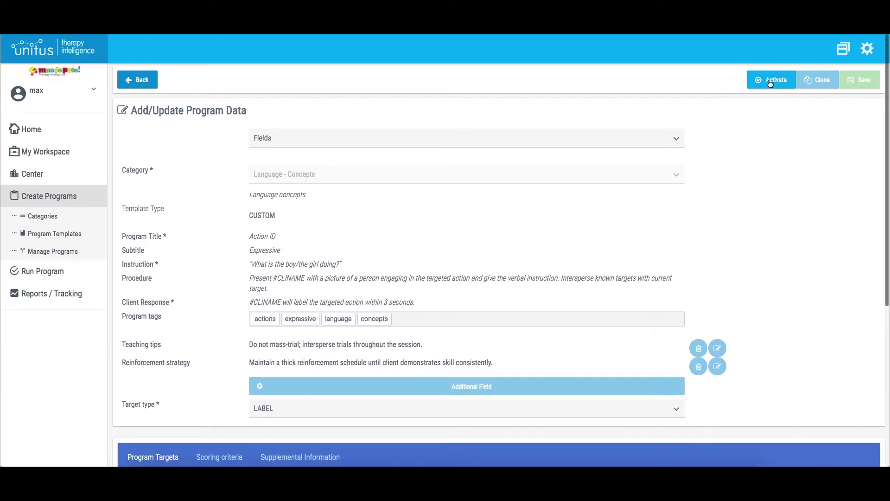
pyautogui.click(769, 82)
pyautogui.click(452, 279)
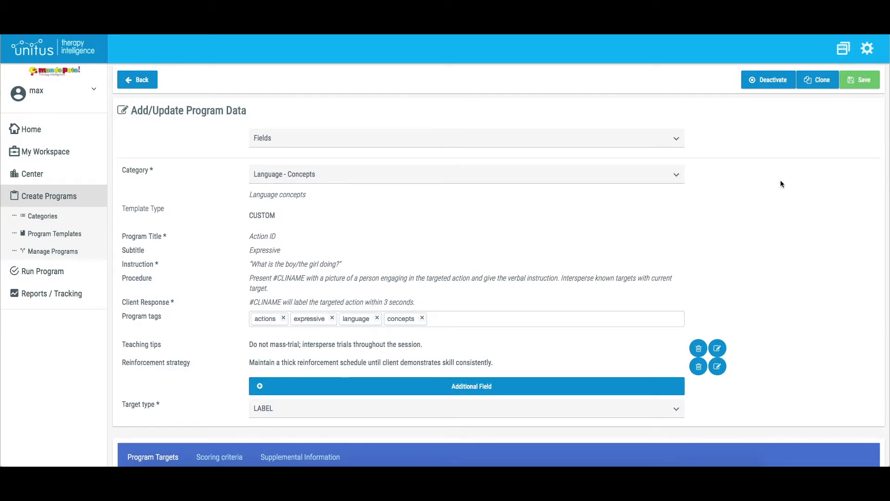
# - Clone Action ID with subtitle 'Receptive' and instruction 'Point to [action]', and save it
pyautogui.click(822, 80)
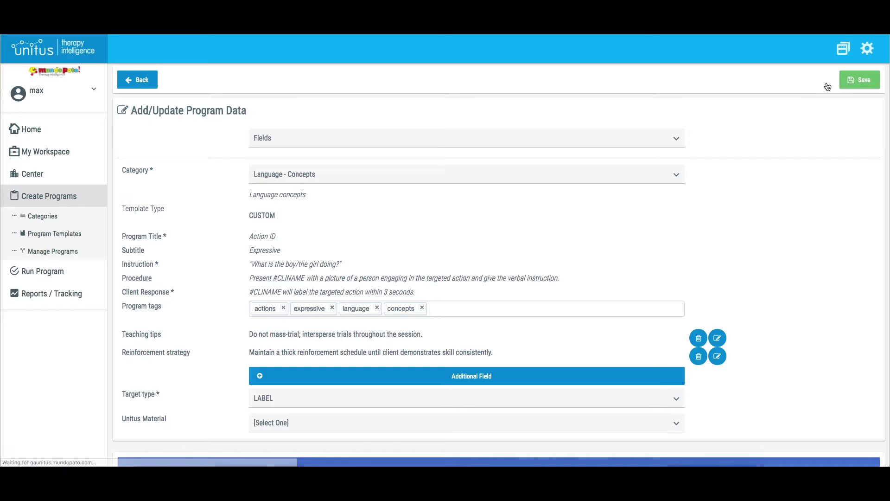
pyautogui.click(264, 255)
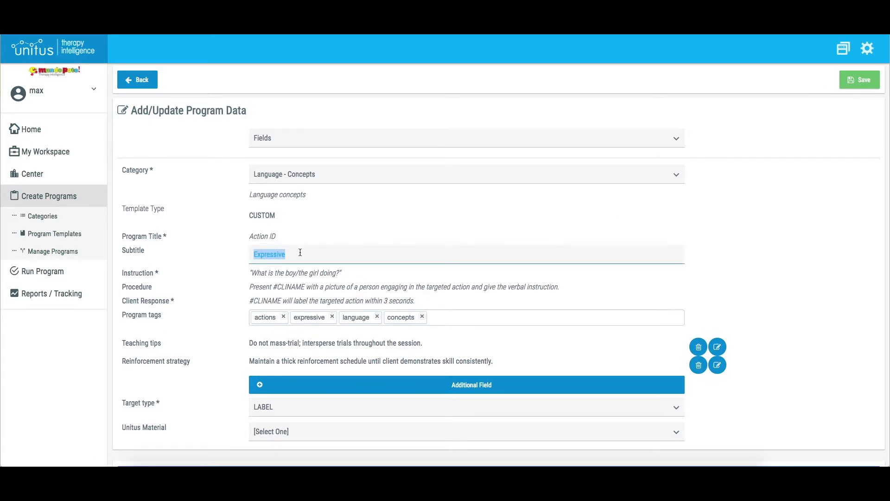
pyautogui.write('Receptive')
pyautogui.click(296, 275)
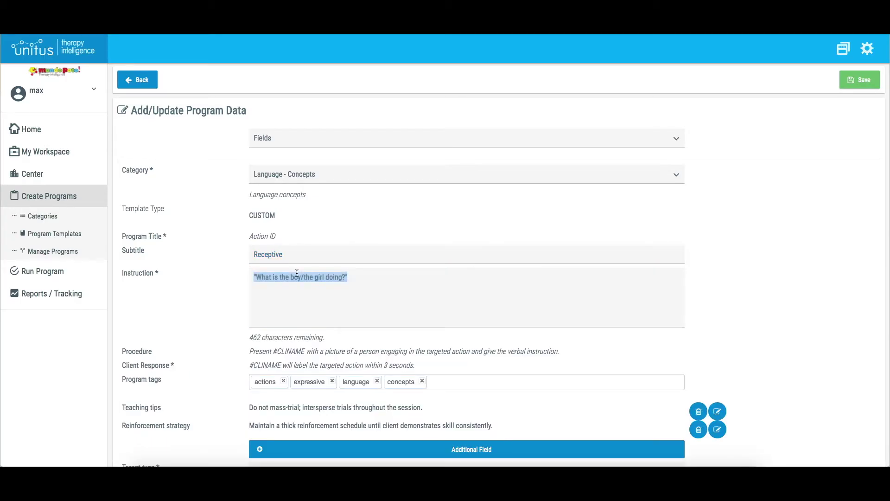
pyautogui.moveTo(347, 277); pyautogui.dragTo(256, 277)
pyautogui.write('Point to ')
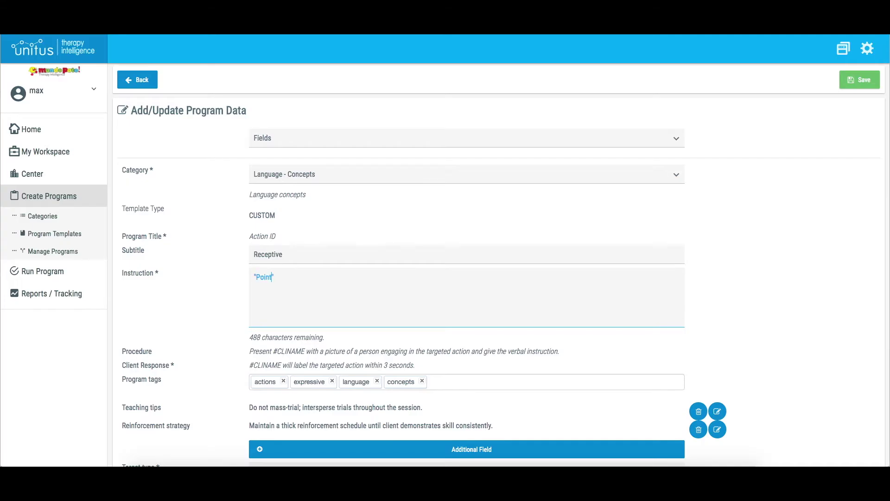
pyautogui.write('[action]')
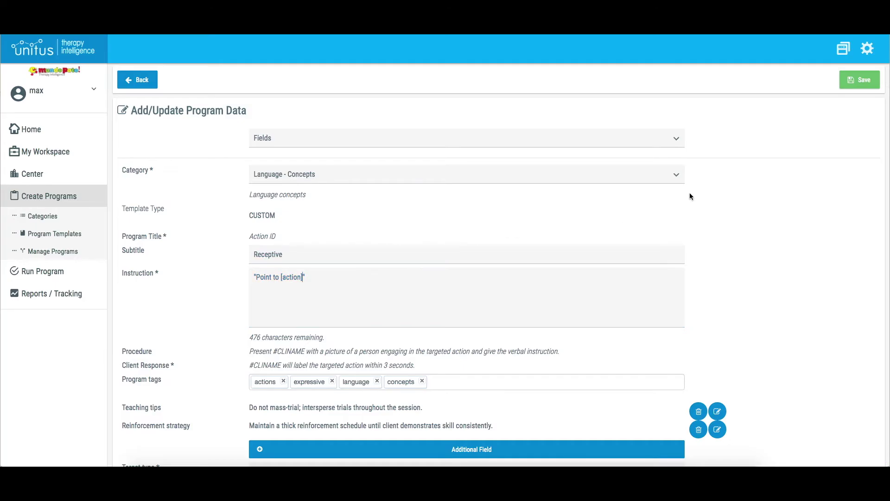
pyautogui.click(871, 83)
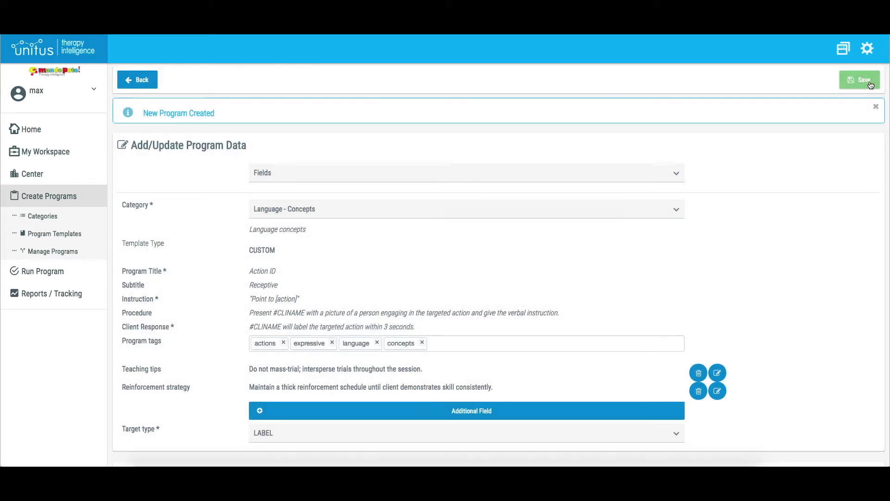
# - Filter program templates by title 'greeting' and open the Greetings template for editing
pyautogui.click(70, 235)
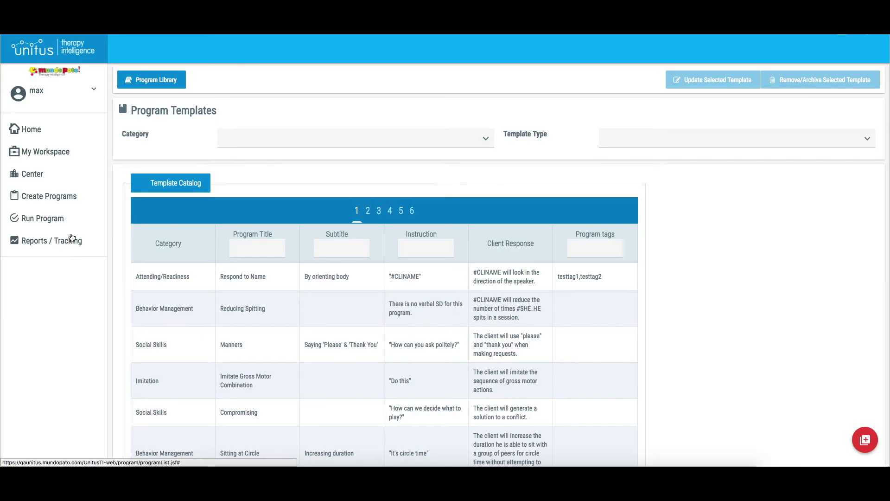
pyautogui.click(255, 247)
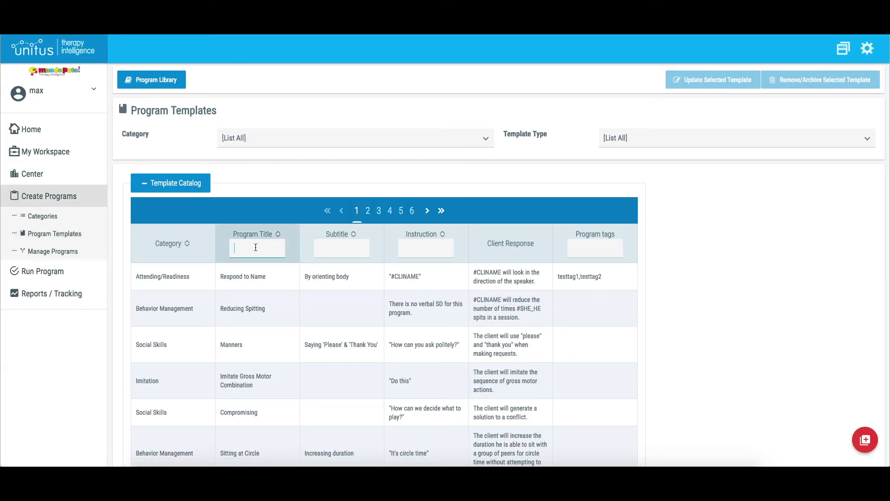
pyautogui.write('greeting')
pyautogui.click(342, 287)
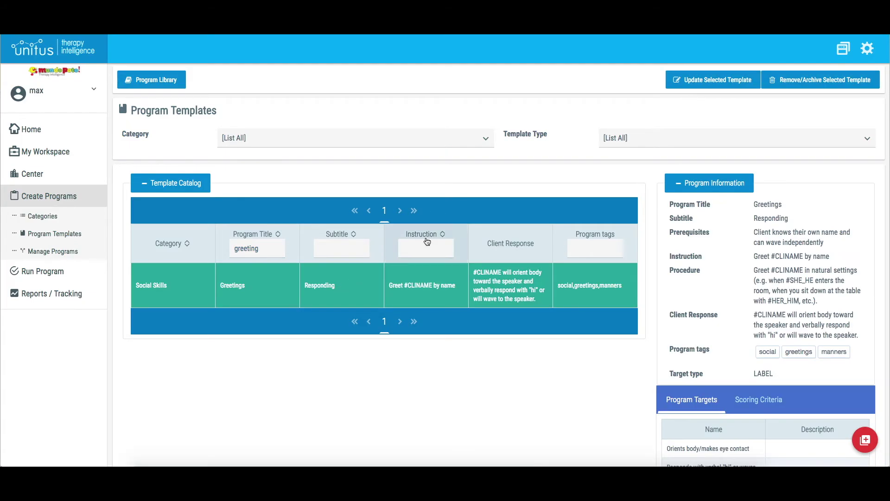
pyautogui.click(731, 85)
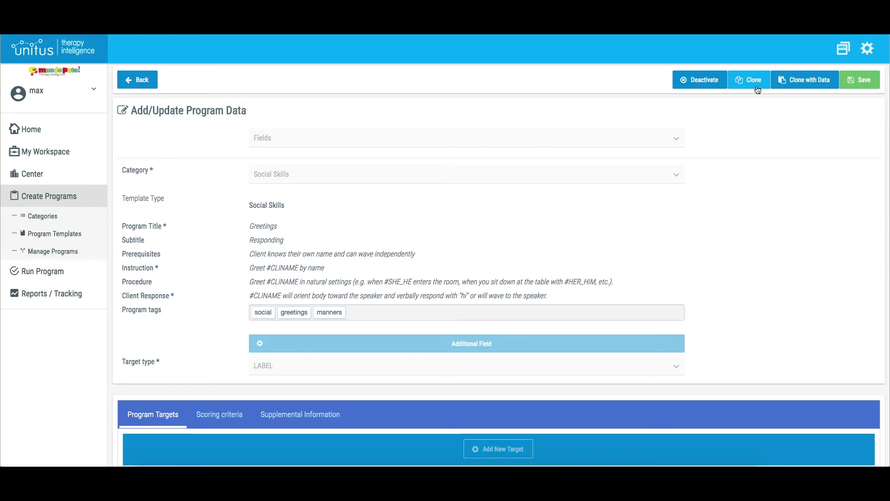
# - Clone Greetings with data as a custom template, add the 'interactions' tag, and save
pyautogui.click(805, 88)
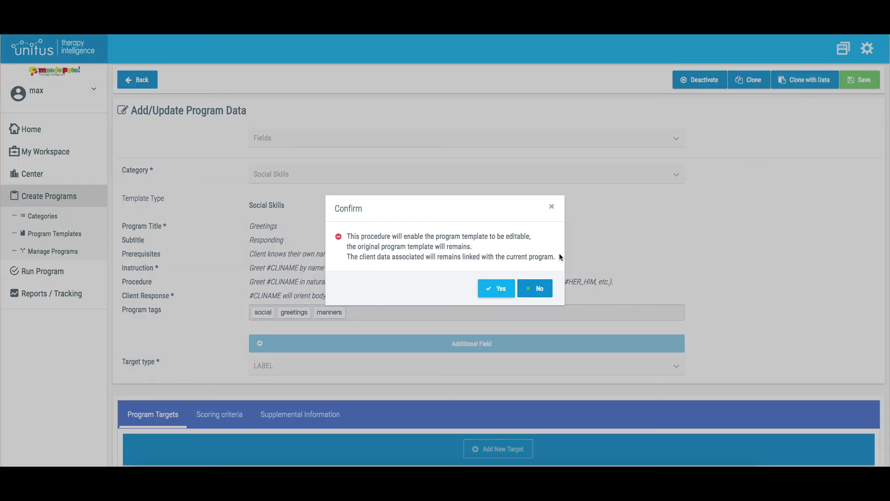
pyautogui.click(498, 294)
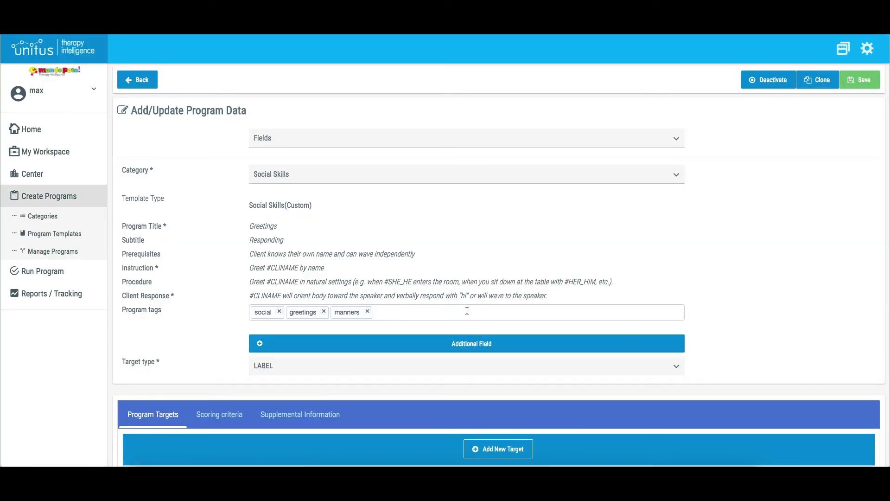
pyautogui.click(463, 311)
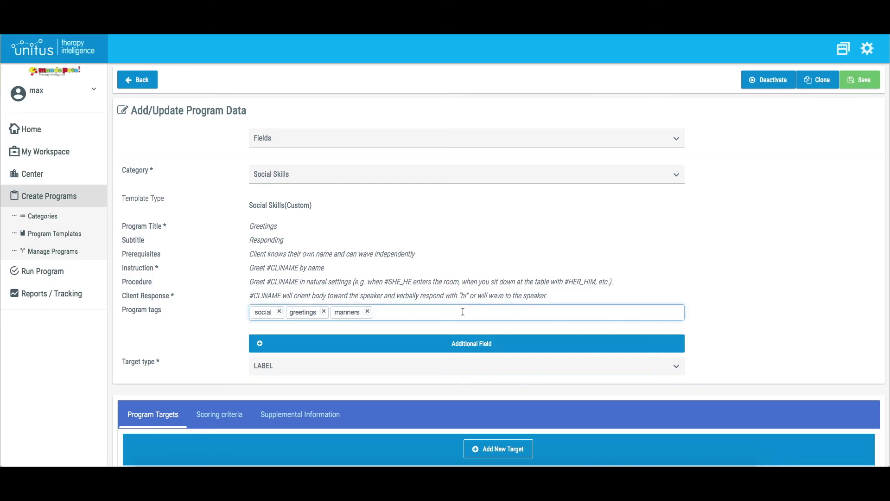
pyautogui.write('interactions')
pyautogui.press('Return')
pyautogui.click(856, 81)
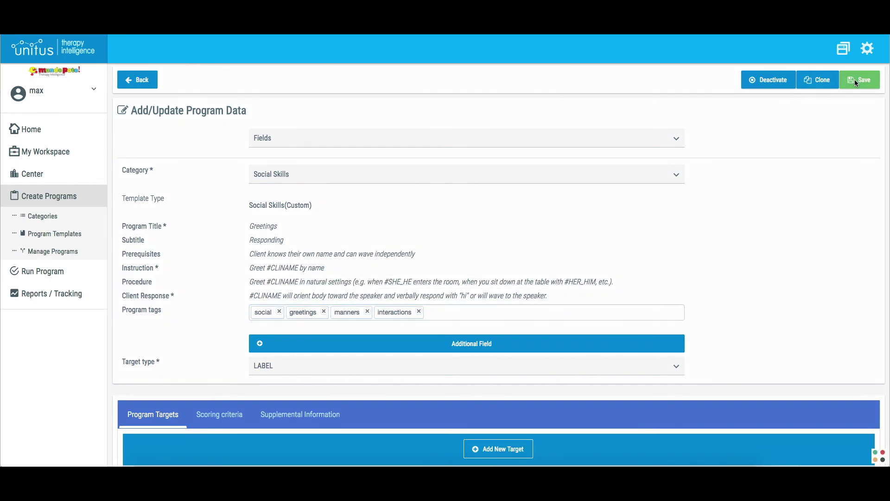